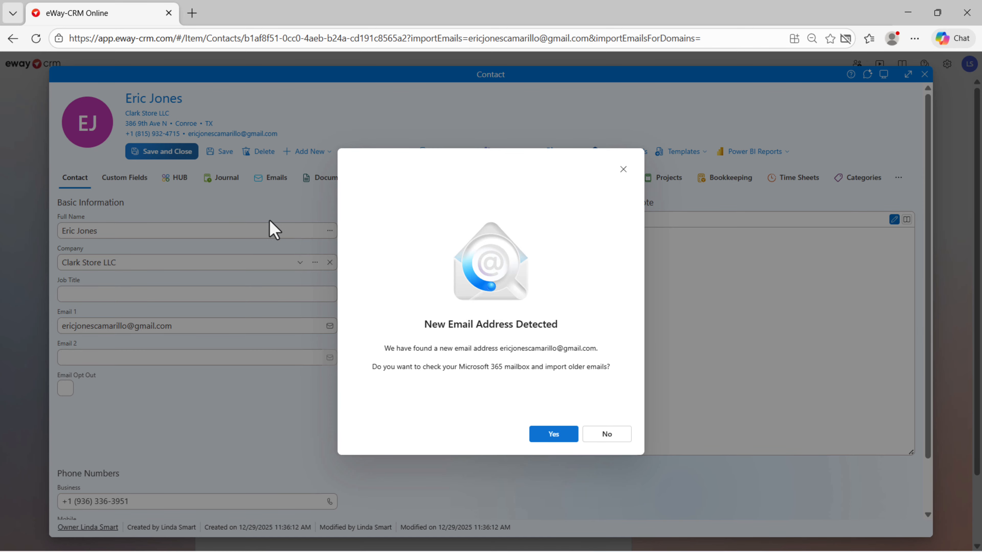
- Decline the older-email import and add a call journal entry with the subject "Inquiry" to the contact
left_click(606, 434)
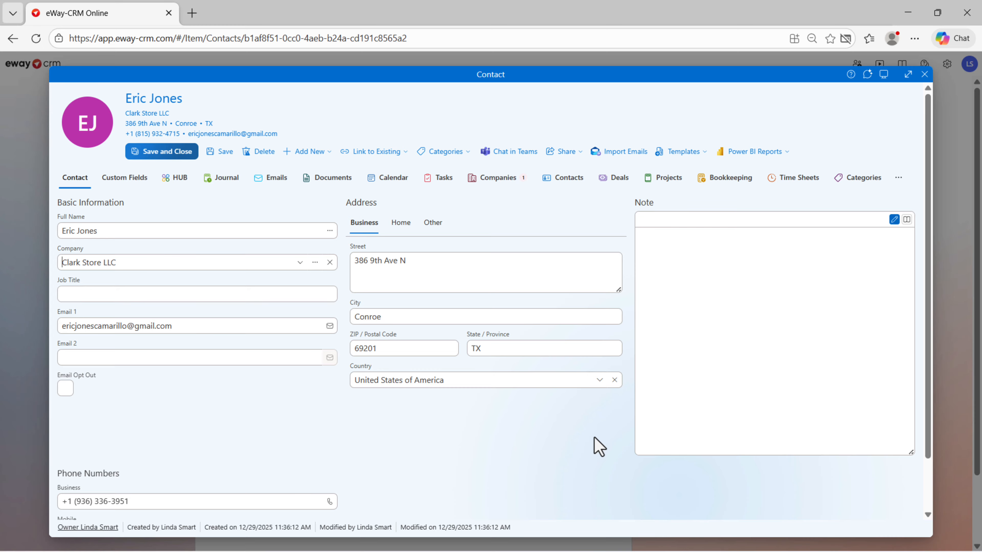
left_click(309, 152)
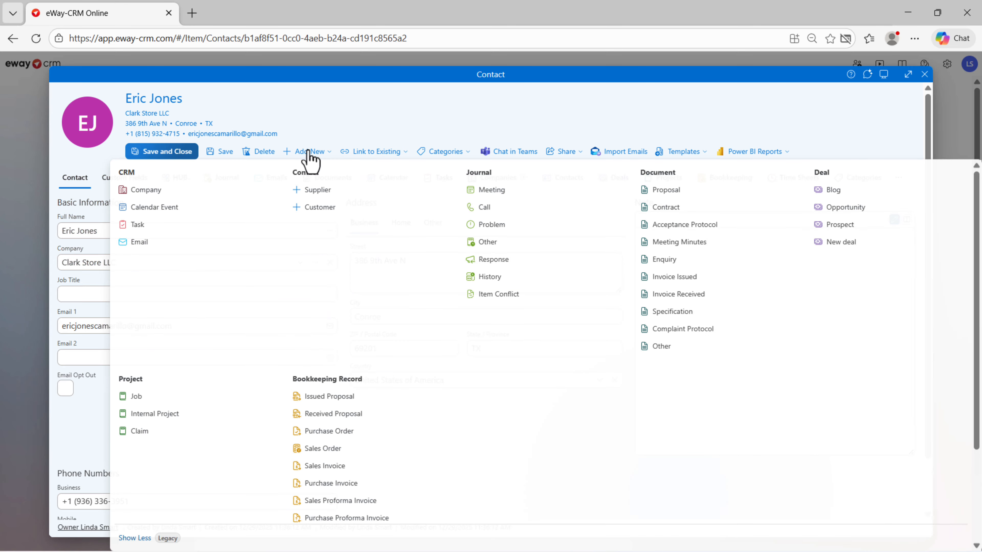
left_click(515, 212)
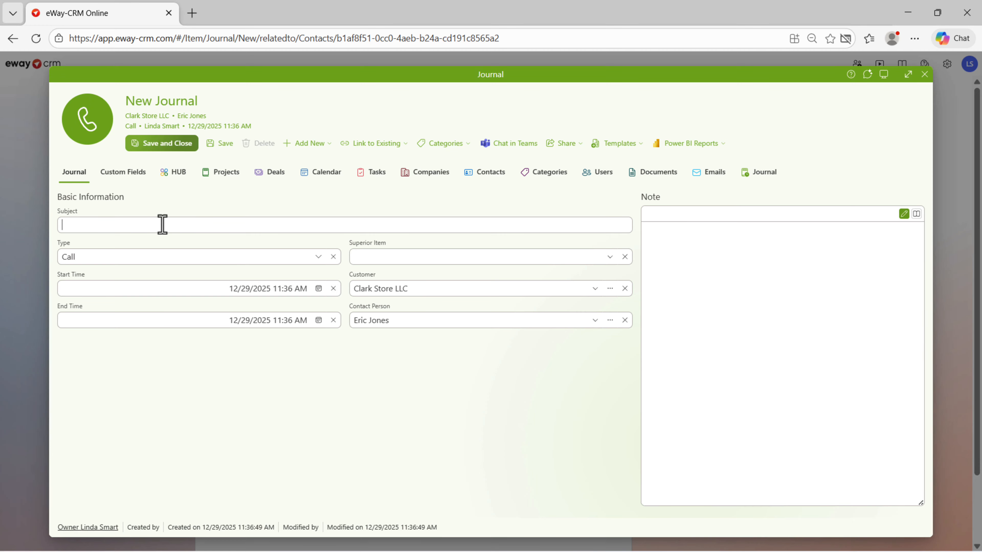
type("Inquiry")
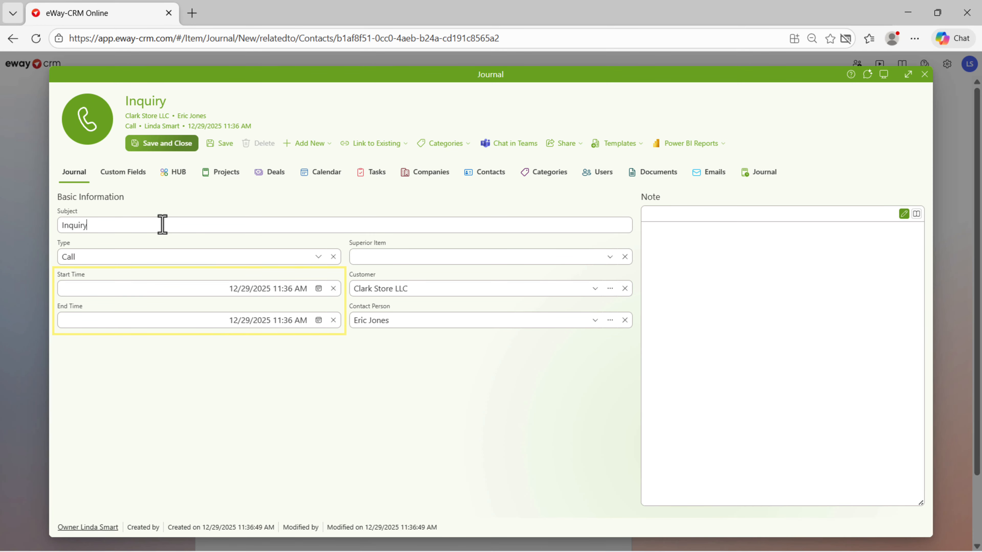
- Add the note "The customer asked us to provide a quote for biodegradable material production equipment" to the call journal and save it
left_click(654, 245)
type("The customer asked us to provide a q")
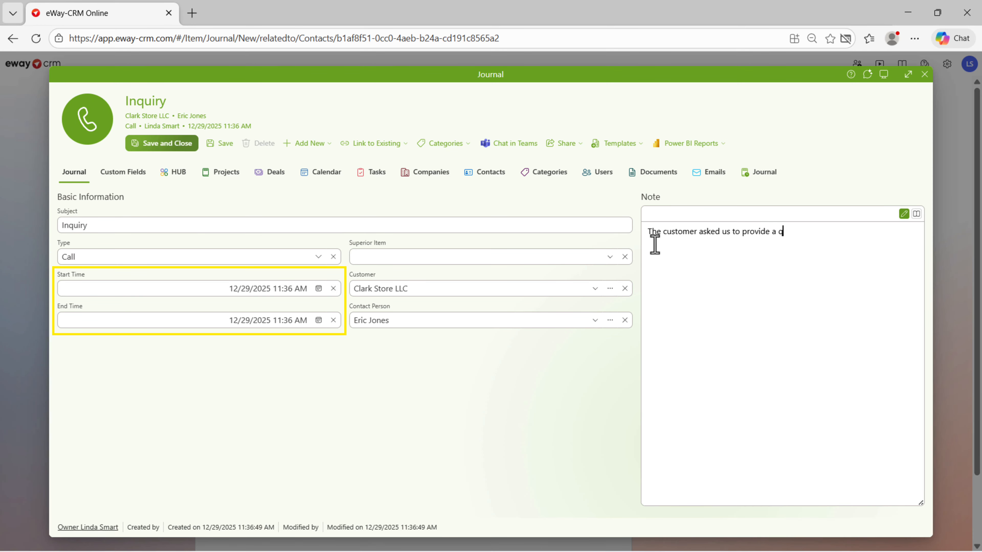
type("uote for biodegradable material produ")
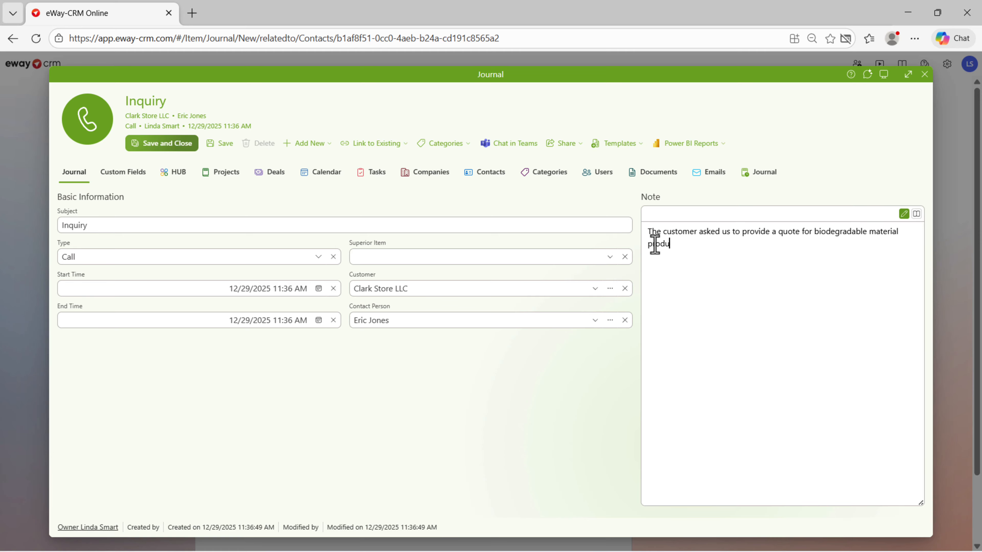
type("ction equipment")
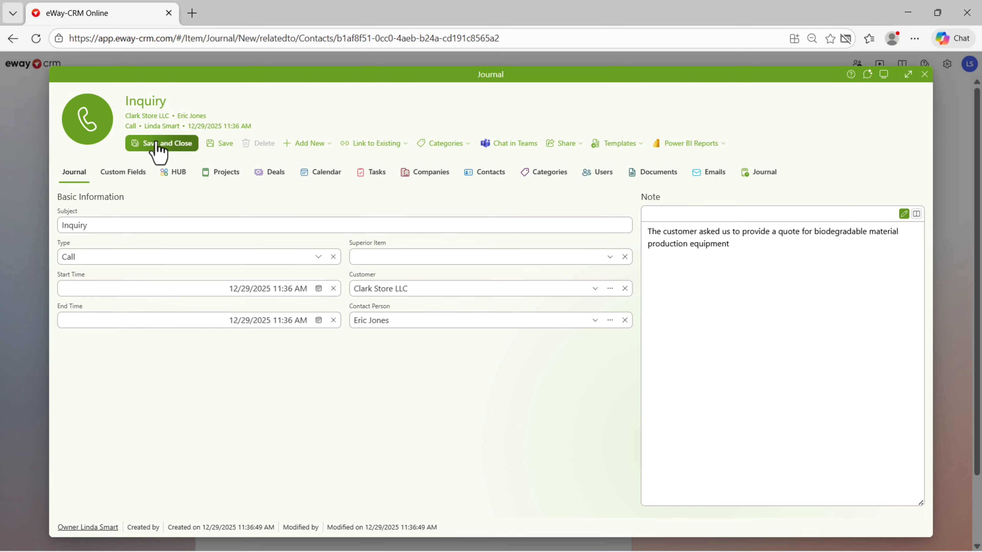
left_click(156, 144)
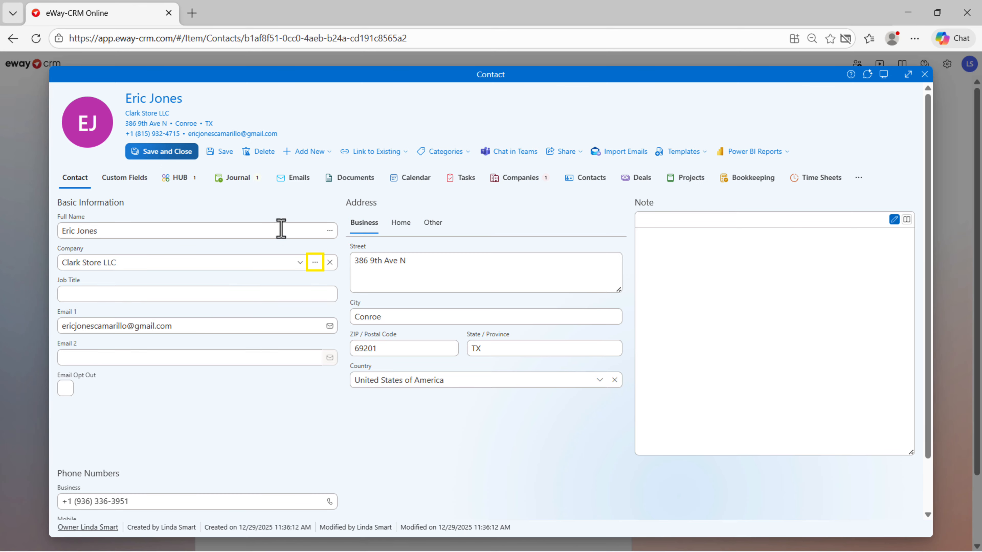
- Review the journal entries on the record of the contact's company, and return to the contact
left_click(314, 265)
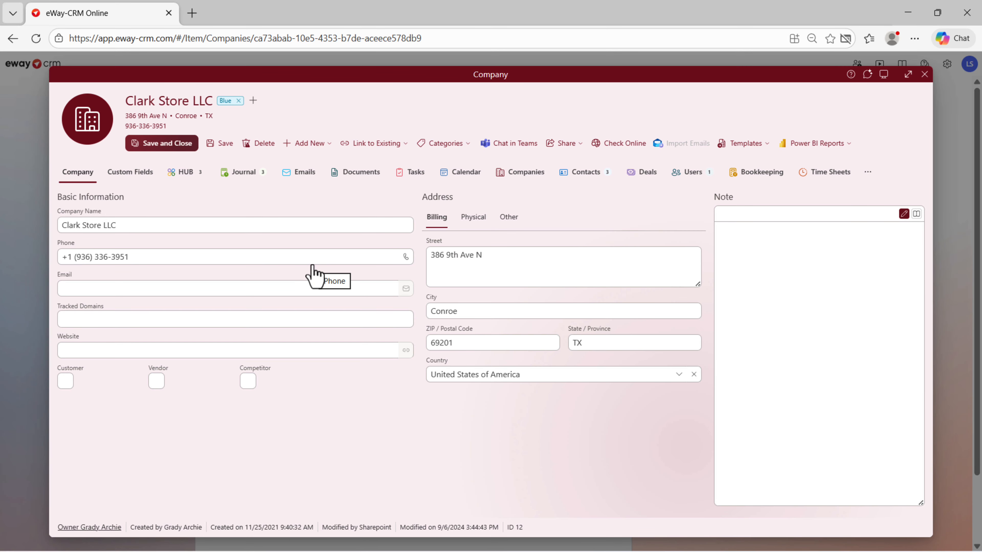
left_click(249, 179)
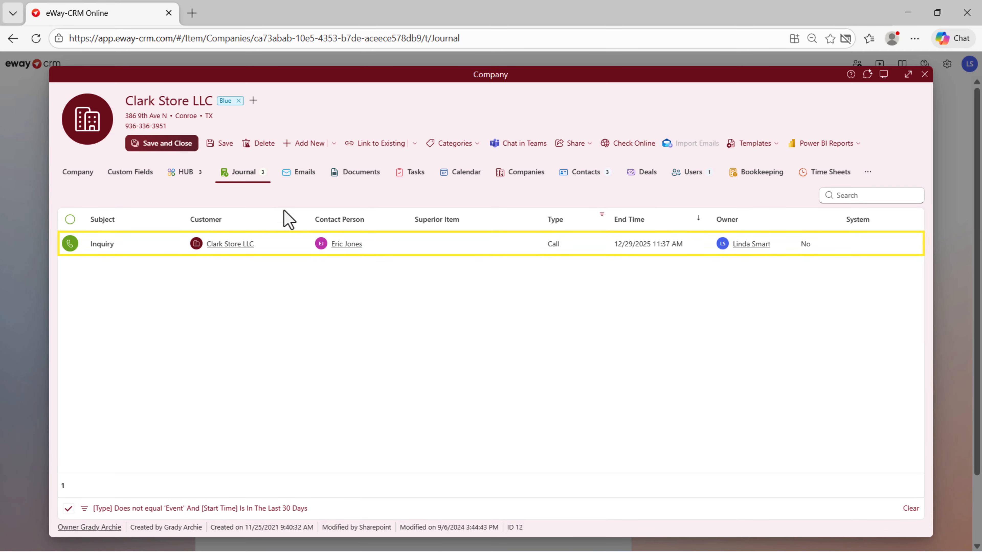
left_click(346, 246)
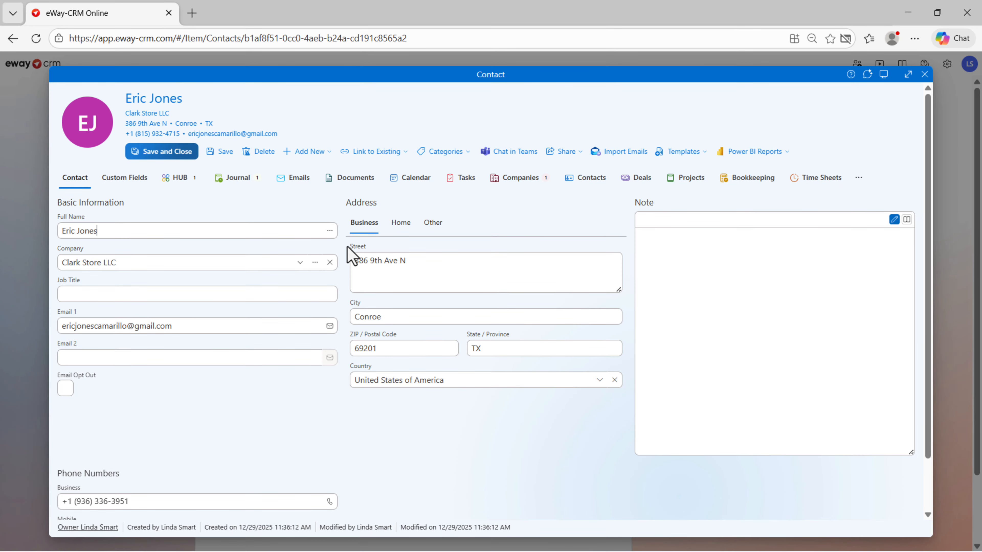
- Create a calendar event from the contact and title it "Design Marketing Proposal Presentation"
left_click(309, 152)
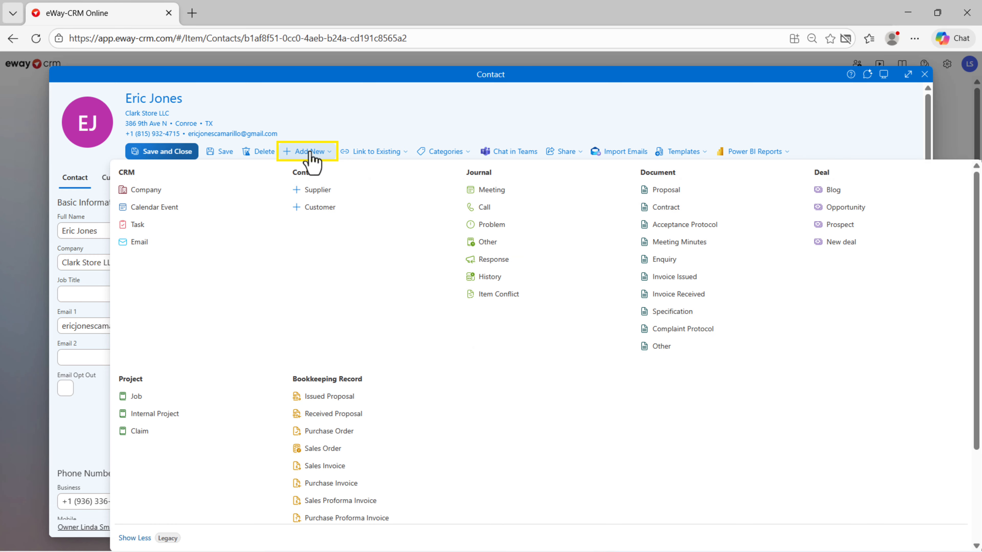
left_click(219, 215)
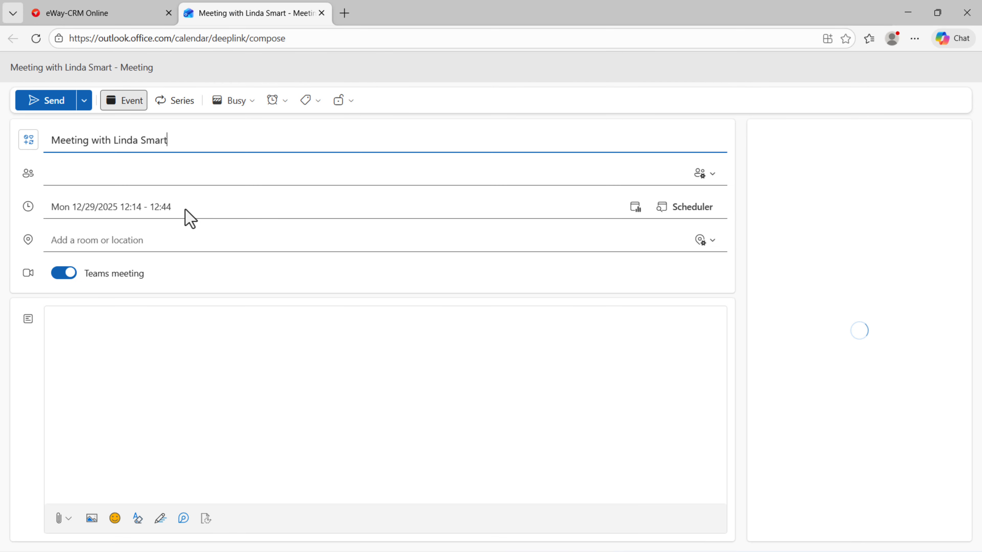
triple_click(183, 141)
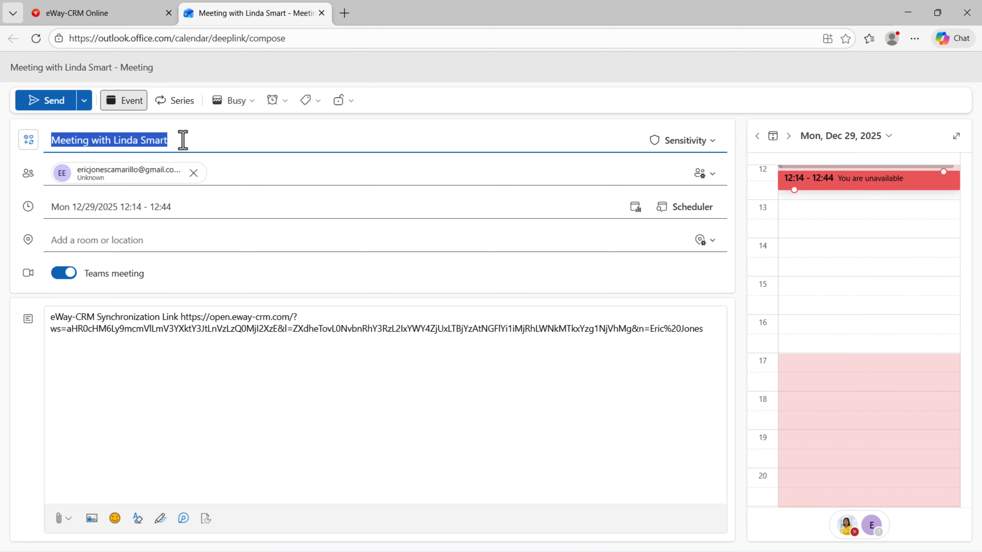
type("Design Marketing Proposal Presentation")
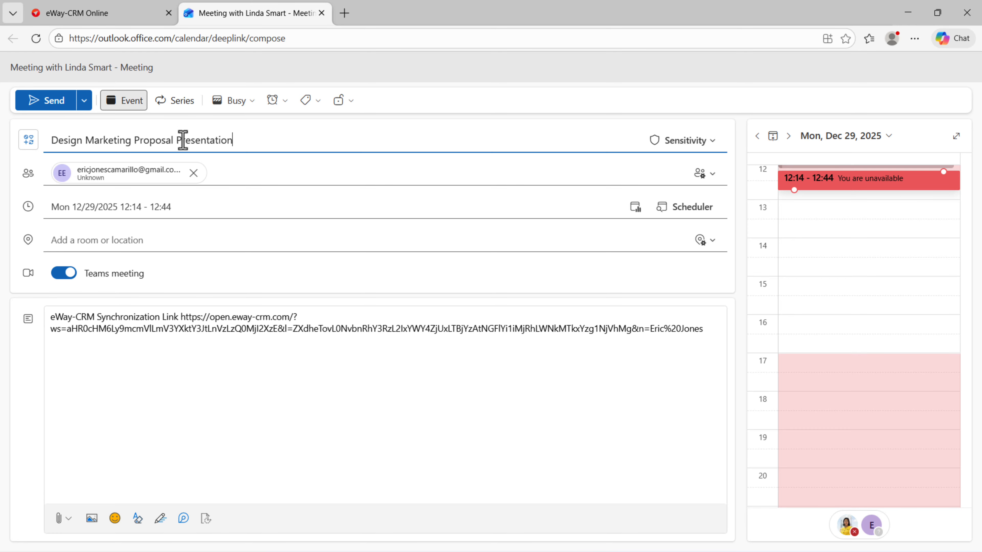
- Invite a colleague to the meeting by first name, as a second attendee
left_click(238, 170)
type("Linda")
left_click(257, 209)
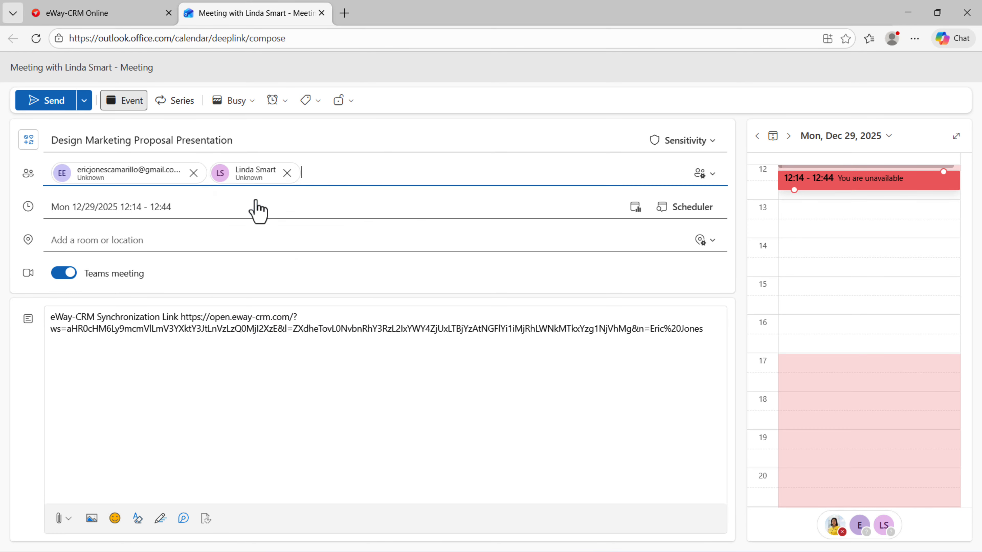
- Schedule the meeting for Friday 1/2/2026 from 14:00 to 14:30 and send the invitation
left_click(210, 206)
left_click(167, 286)
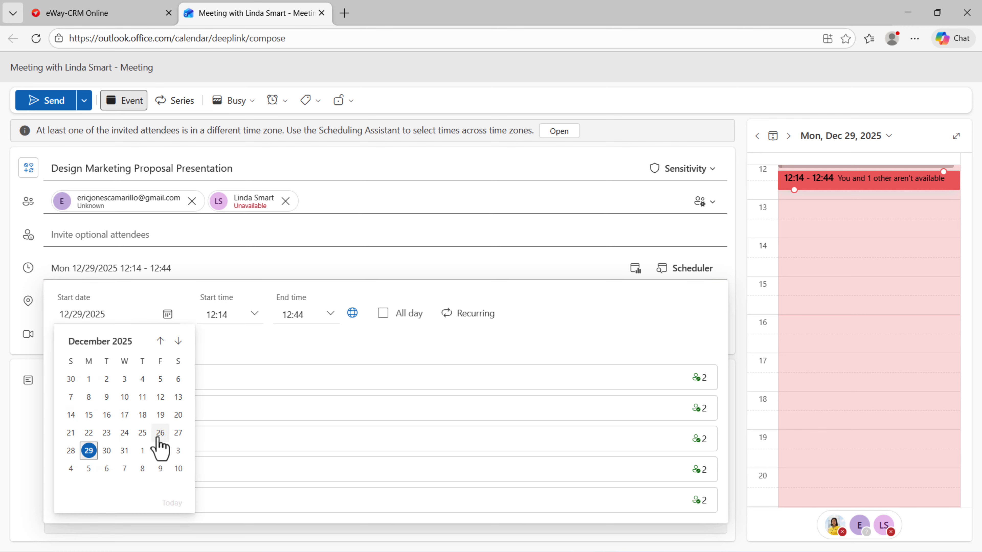
left_click(160, 451)
left_click(178, 385)
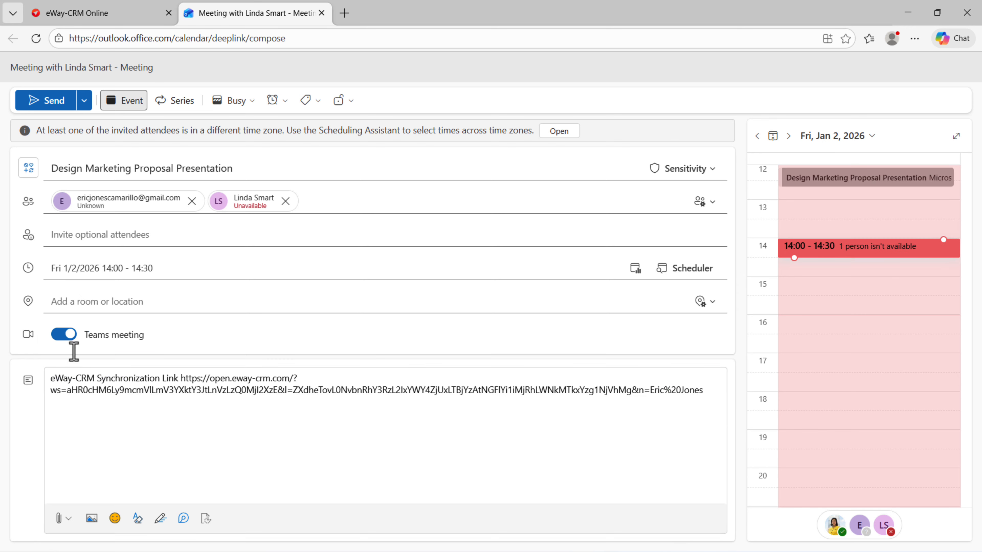
left_click(50, 101)
- Create a task for the contact with the subject "Prepare Marketing Proposal for Design Company", choose its due date, and save it
left_click(286, 155)
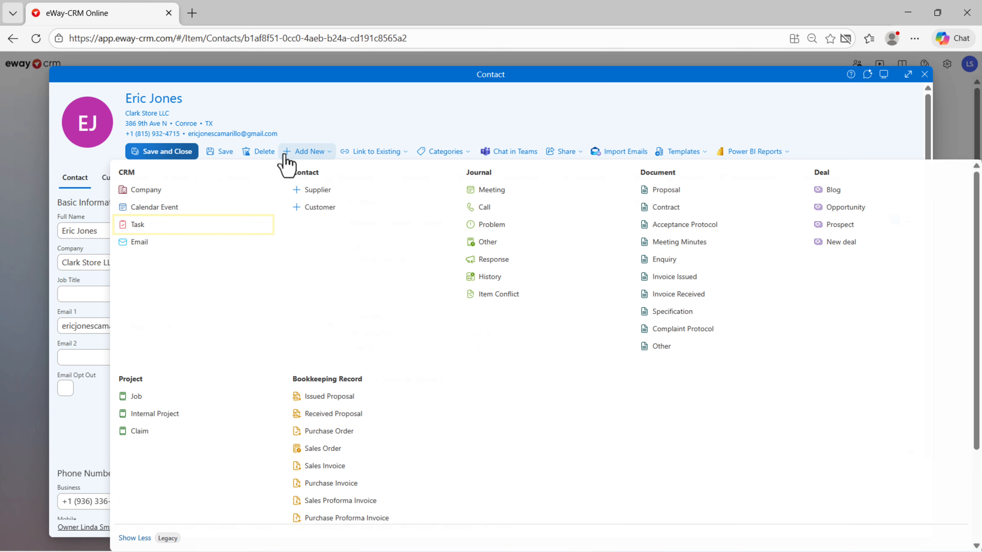
left_click(154, 229)
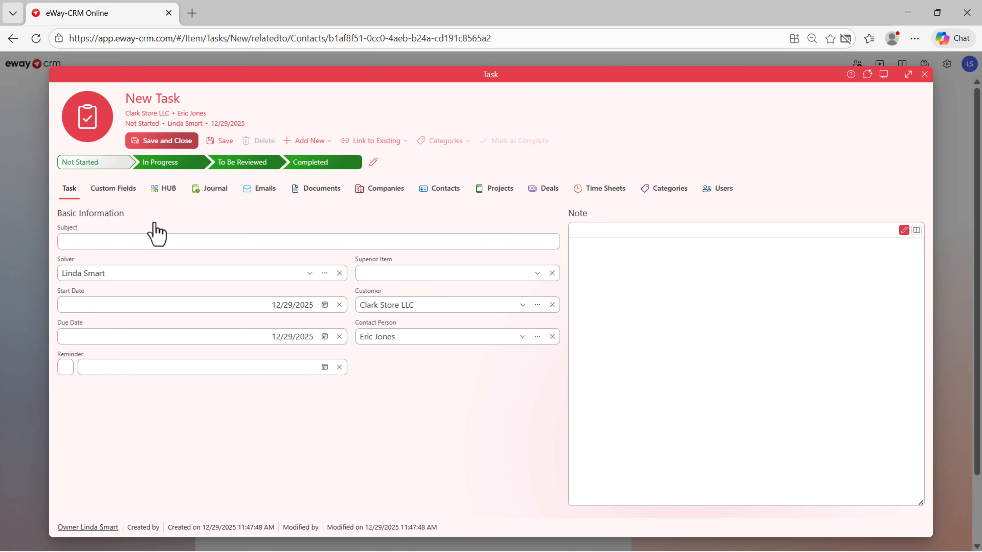
left_click(147, 241)
type("Prepare Marketing Proposal for Design Company")
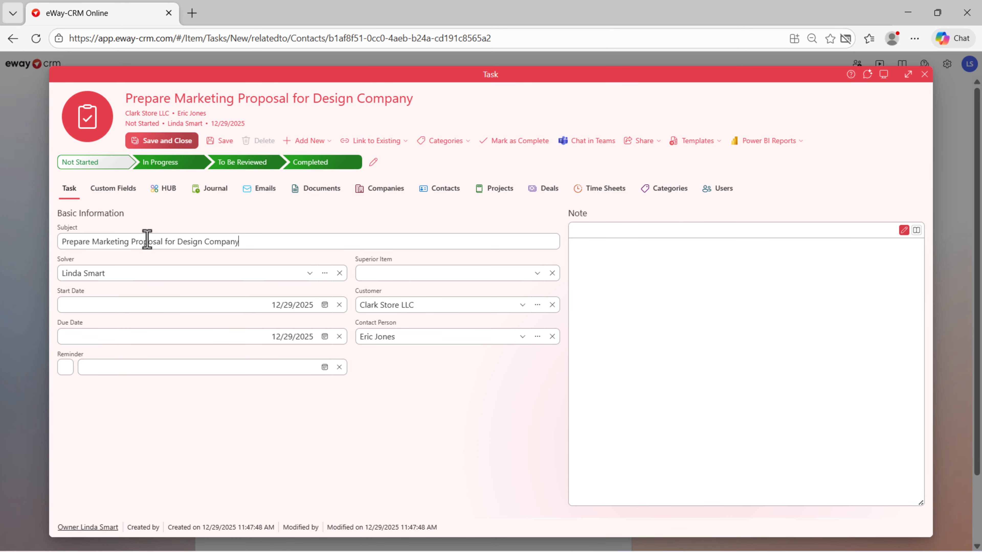
left_click(325, 337)
left_click(209, 453)
left_click(174, 144)
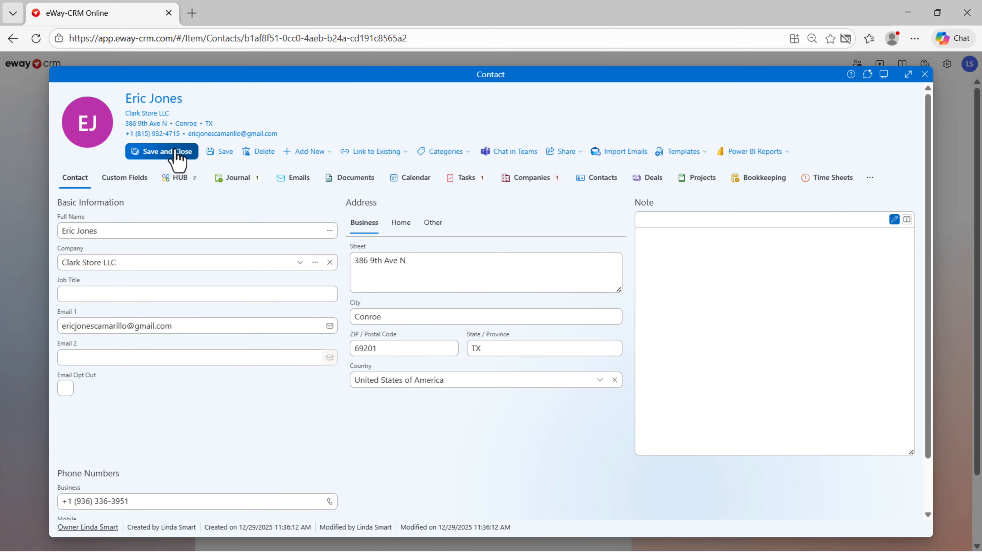
- Examine the activity linked to the contact in its HUB
left_click(181, 178)
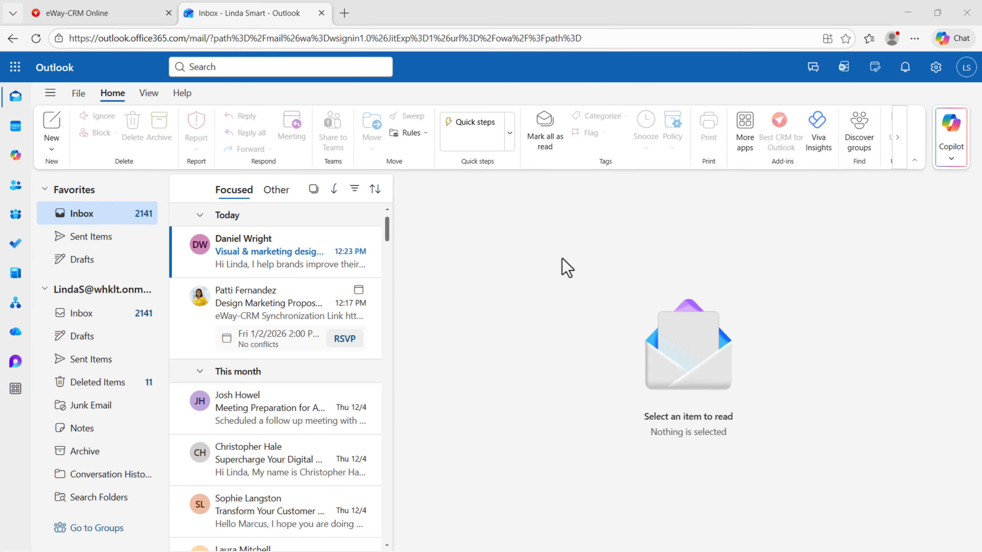
- In Outlook, open the "Visual & marketing design support" email and convert its sender to an eWay-CRM contact
left_click(283, 253)
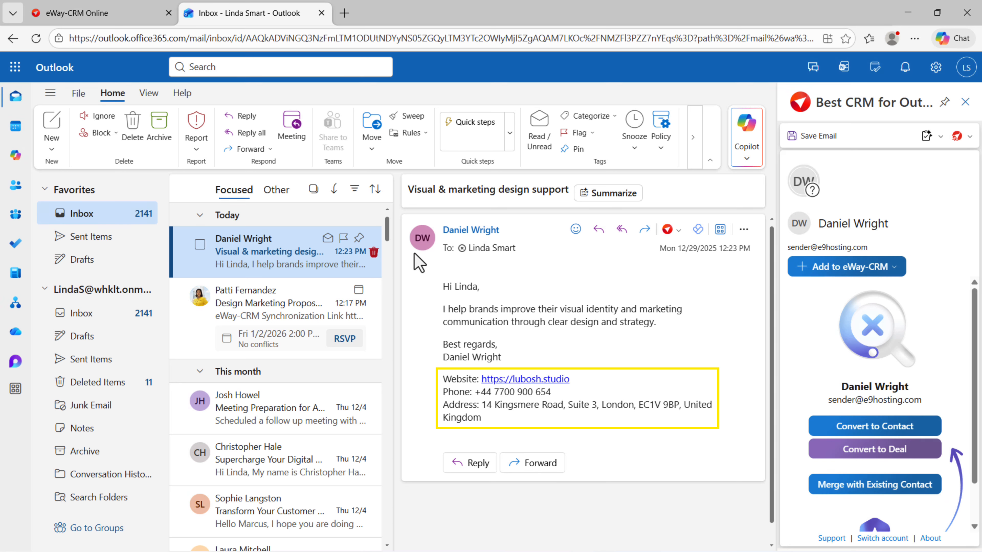
left_click(832, 428)
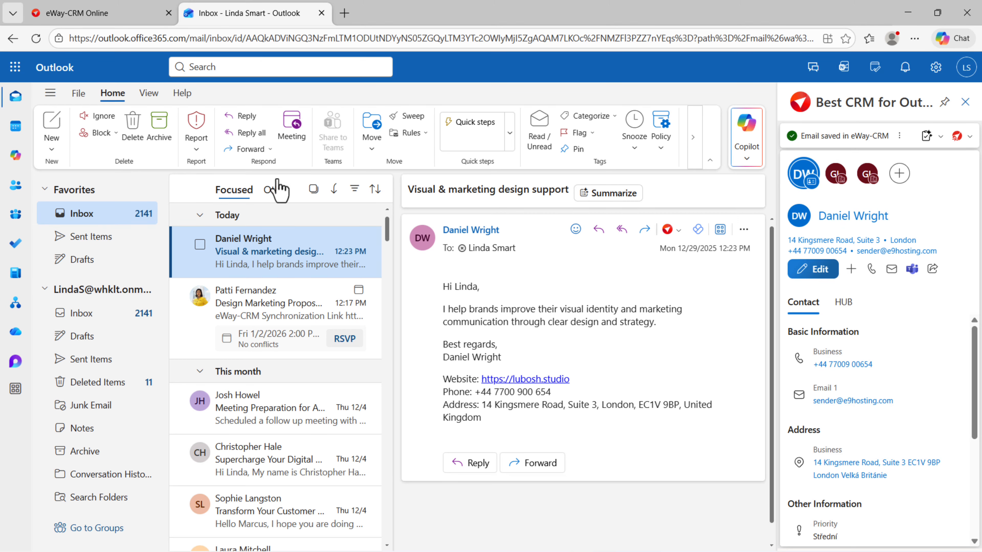
- Switch to eWay-CRM and import contacts from emails, dismissing the second of the three suggestions and converting the other two
left_click(109, 20)
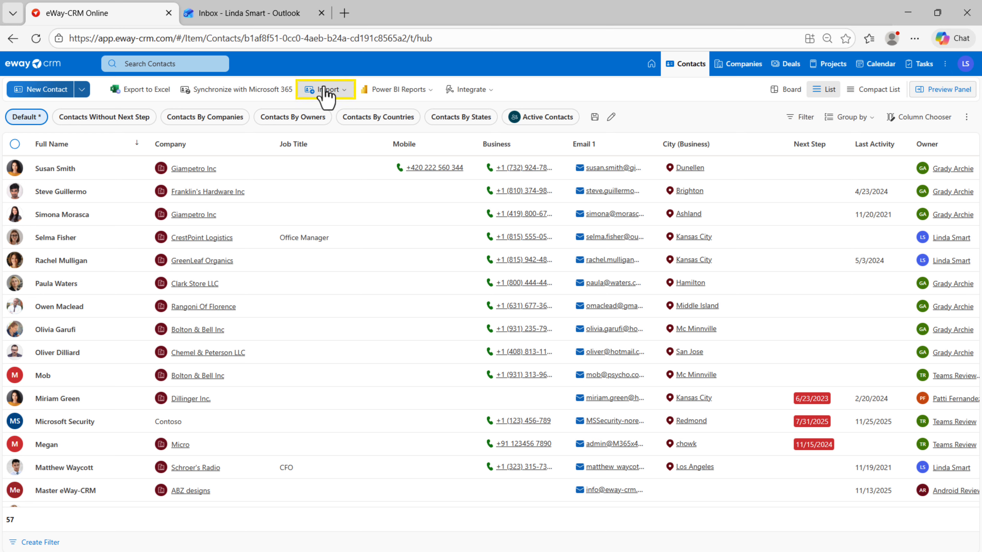
left_click(324, 96)
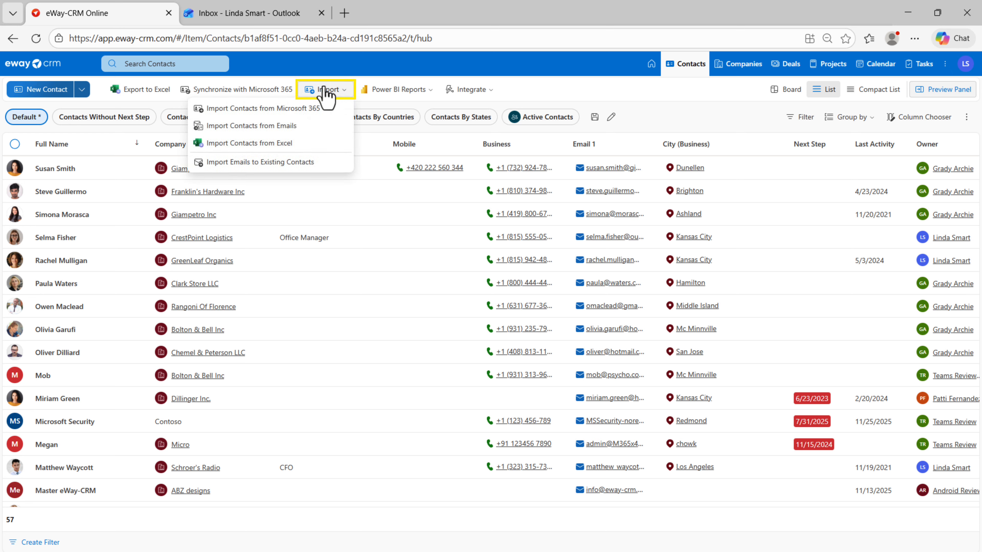
left_click(308, 127)
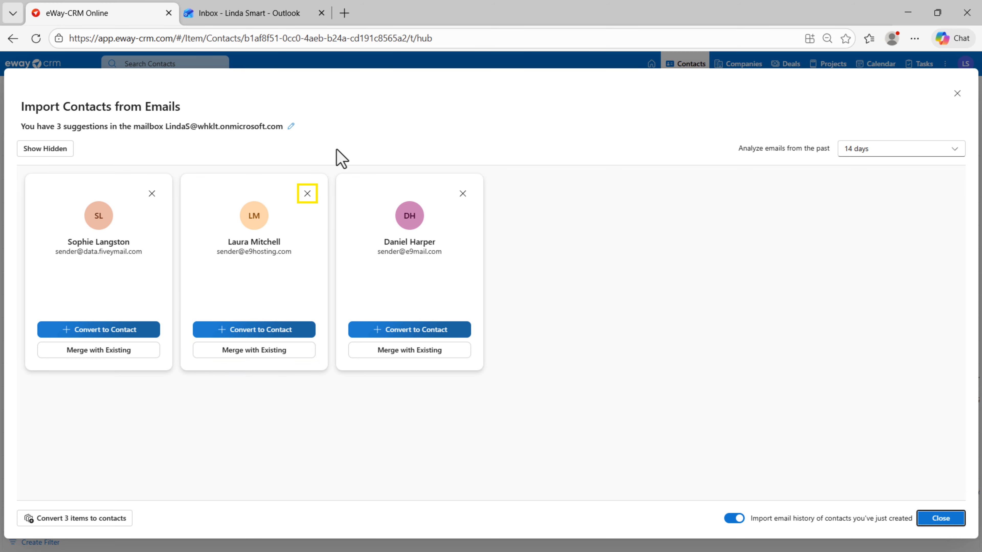
left_click(307, 194)
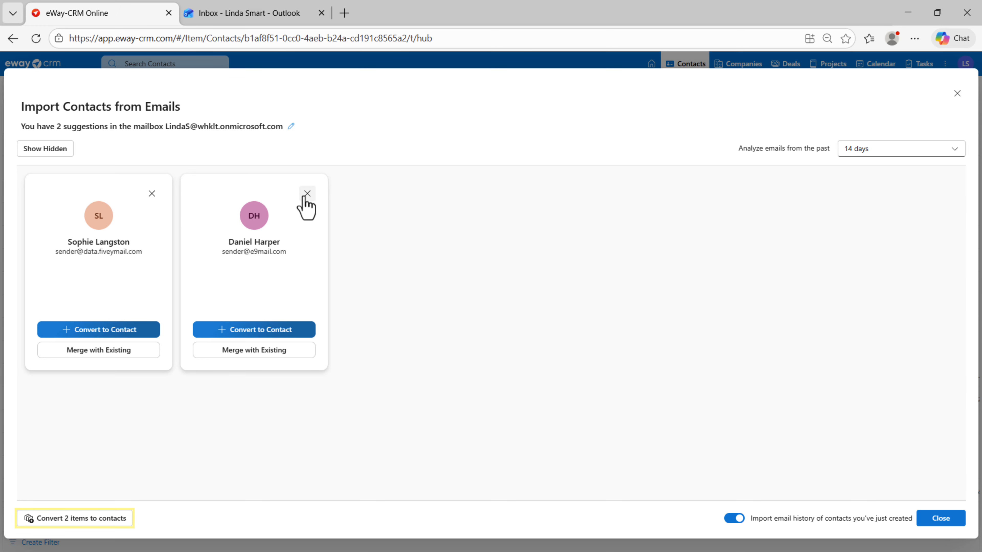
left_click(96, 518)
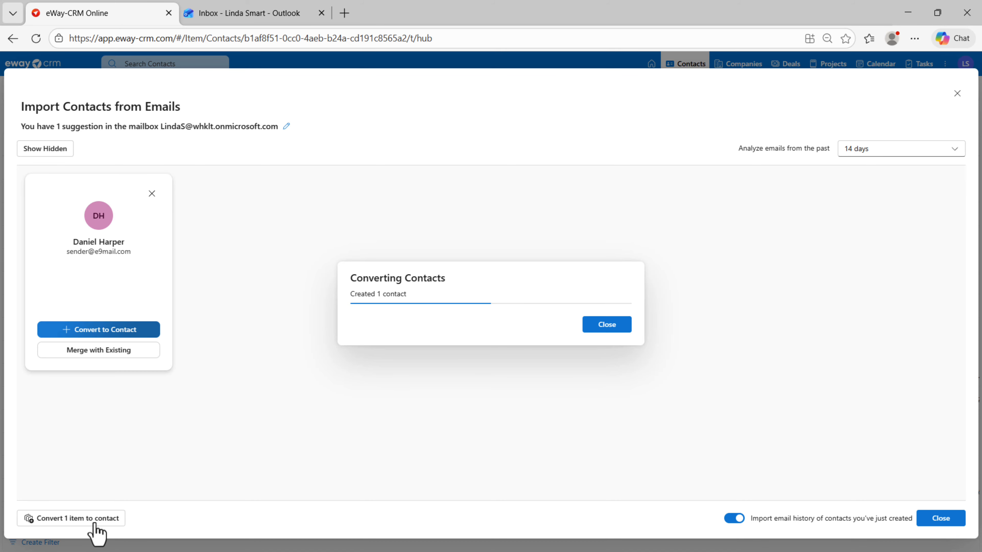
- Finish the contact import, lengthen the period of past emails to include, and import the new contacts' email history
left_click(940, 519)
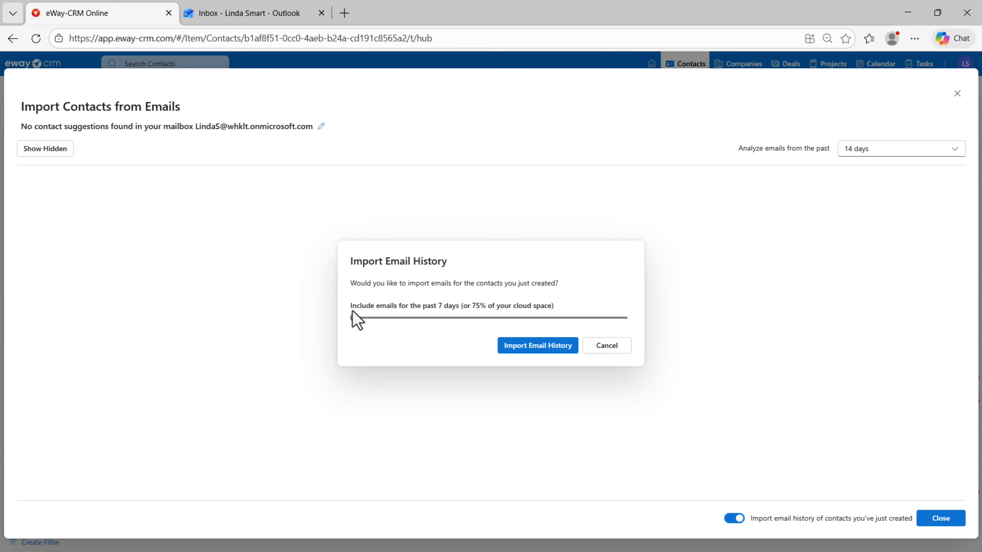
left_click(428, 321)
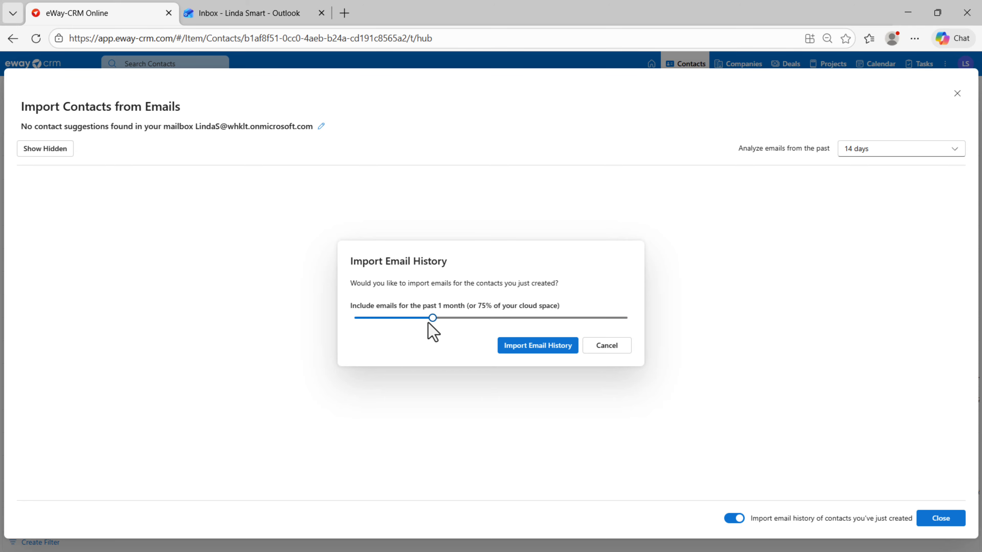
left_click(461, 320)
left_click(526, 348)
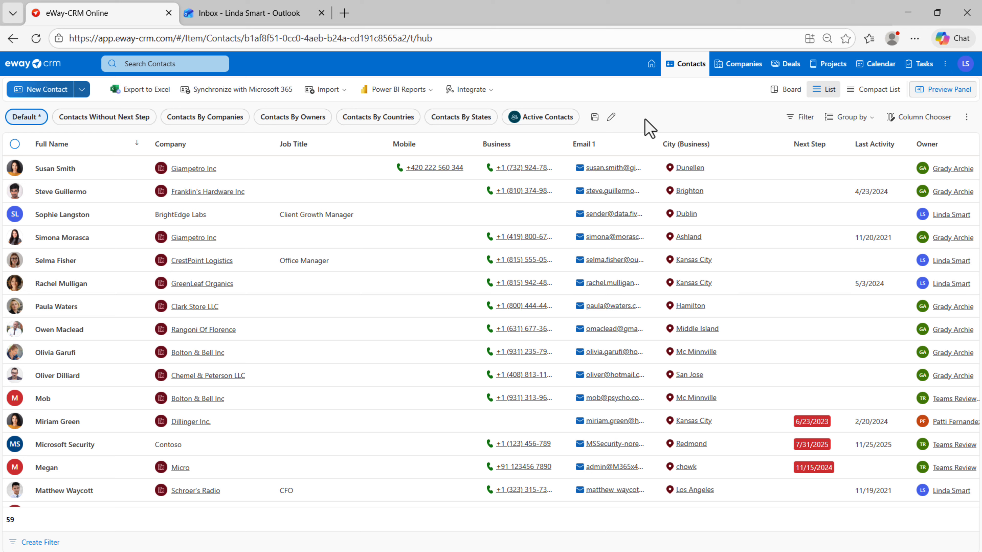
- View the suggested contacts in the first contact's preview panel, pin the panel, and close it
left_click(338, 163)
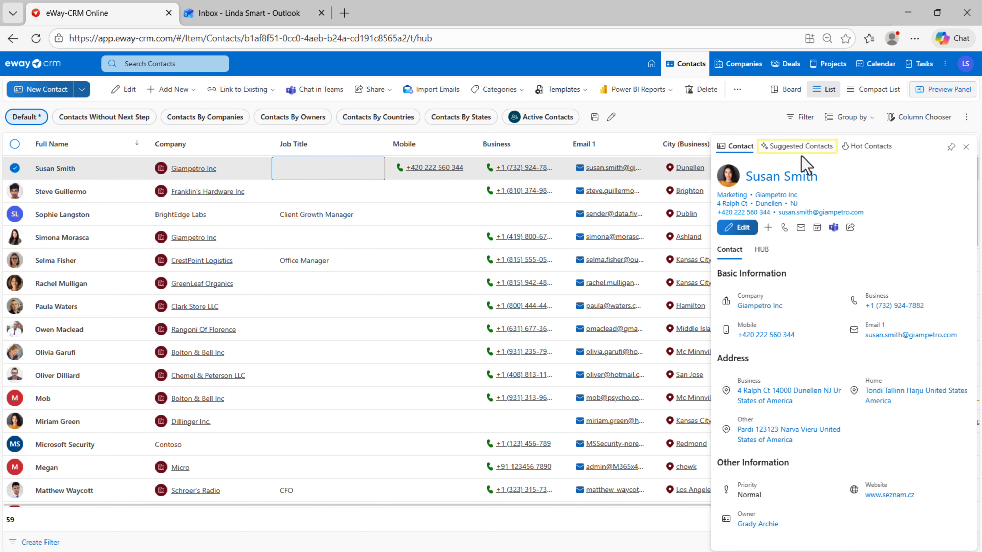
left_click(812, 151)
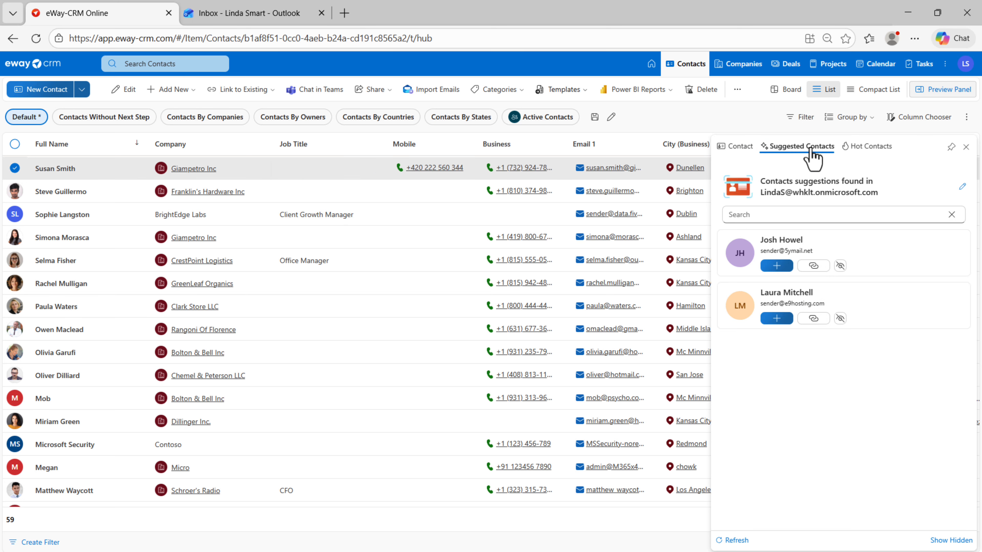
left_click(952, 147)
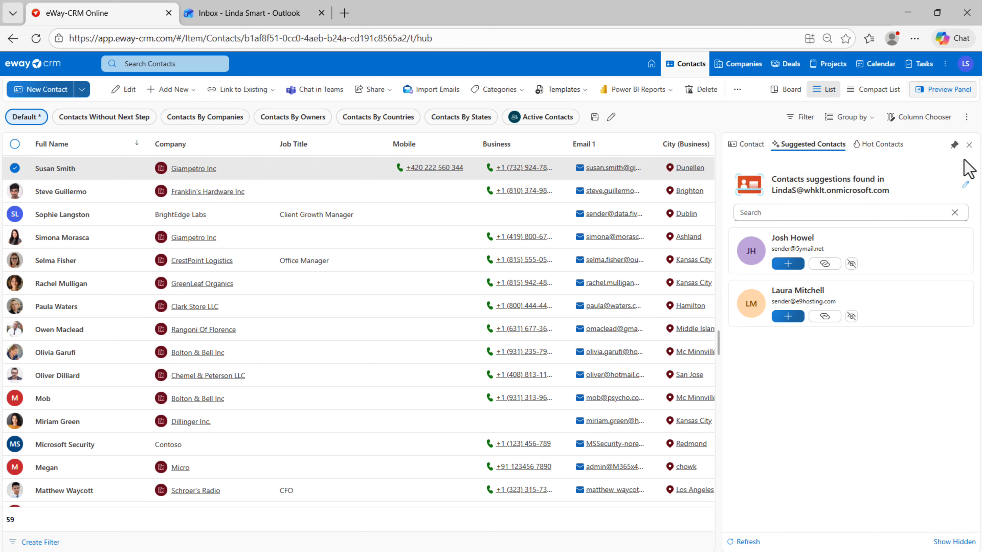
left_click(969, 145)
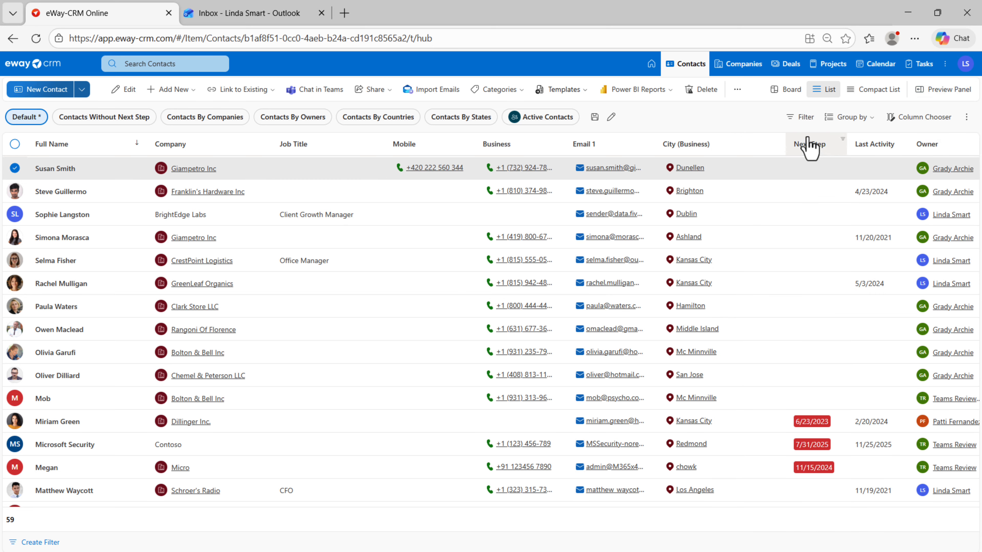
- Show the suggested contacts on the home page and hide the second suggestion
left_click(652, 76)
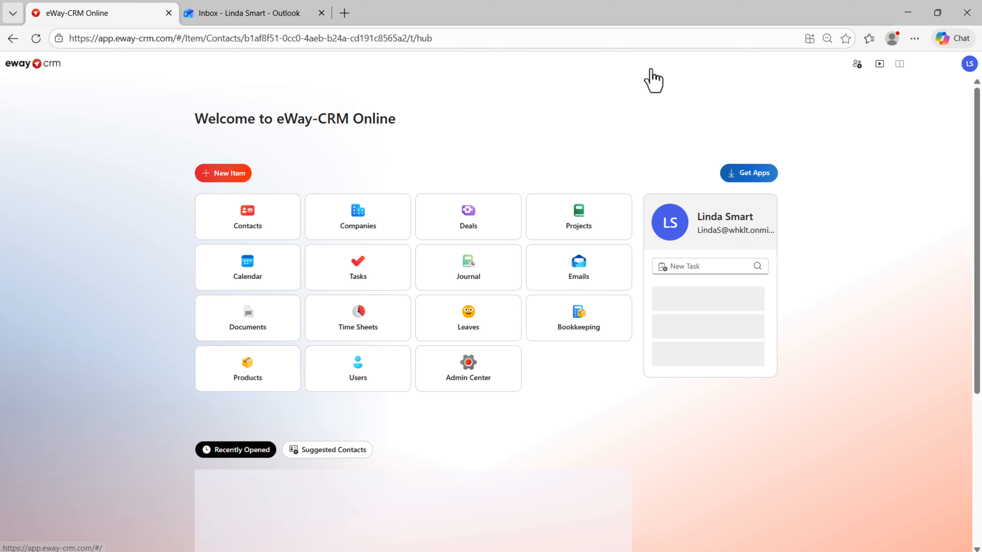
left_click(331, 456)
scroll(333, 464, "down", 1)
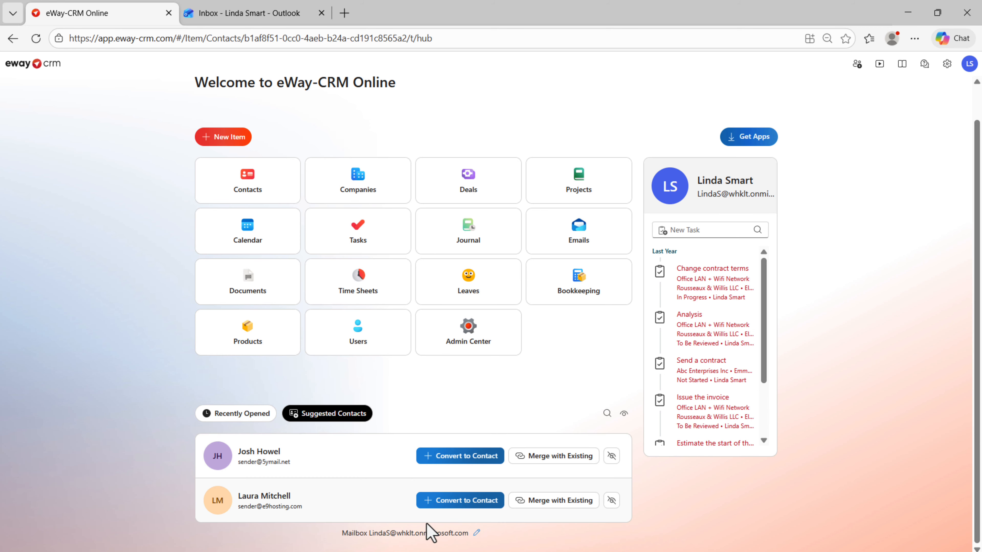
left_click(612, 501)
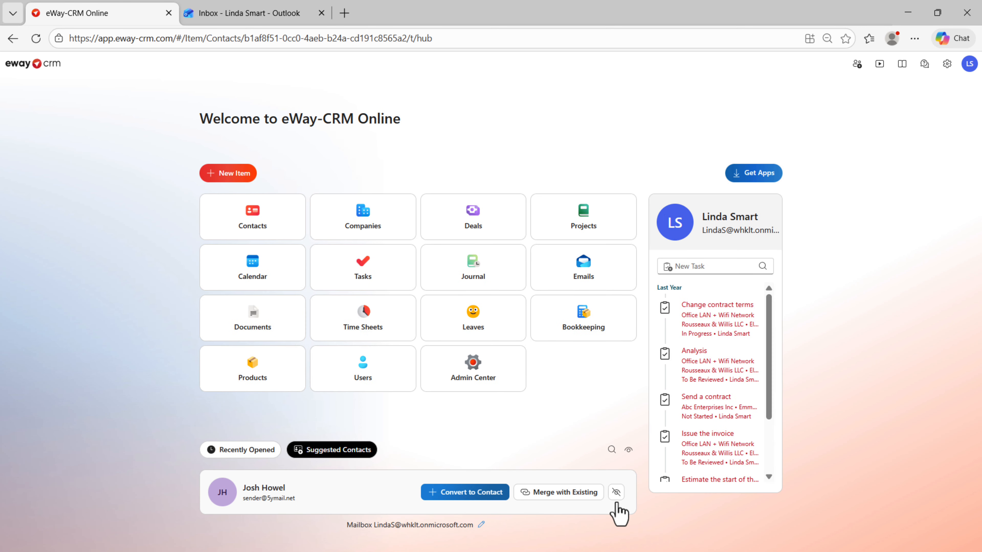